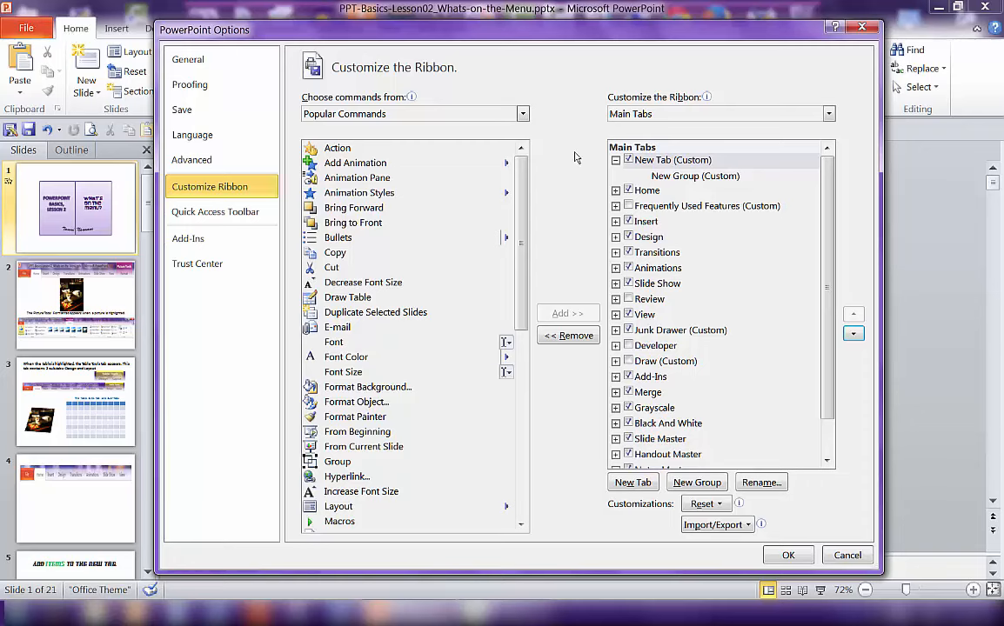
- Apply the ribbon customizations to view the New Tab on the ribbon, and reopen ribbon customization
left_click(787, 556)
left_click(82, 31)
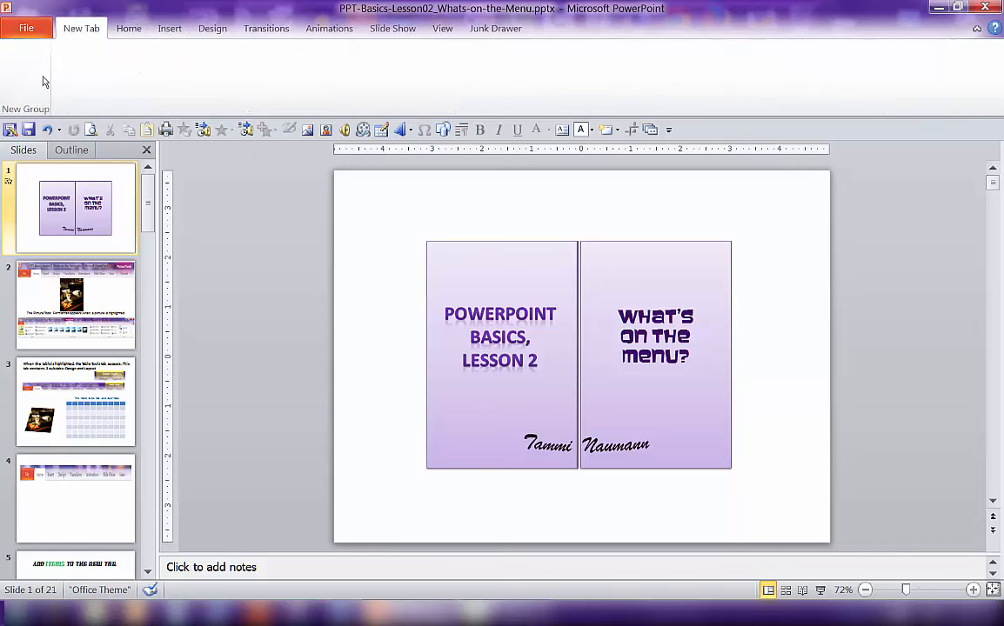
right_click(82, 30)
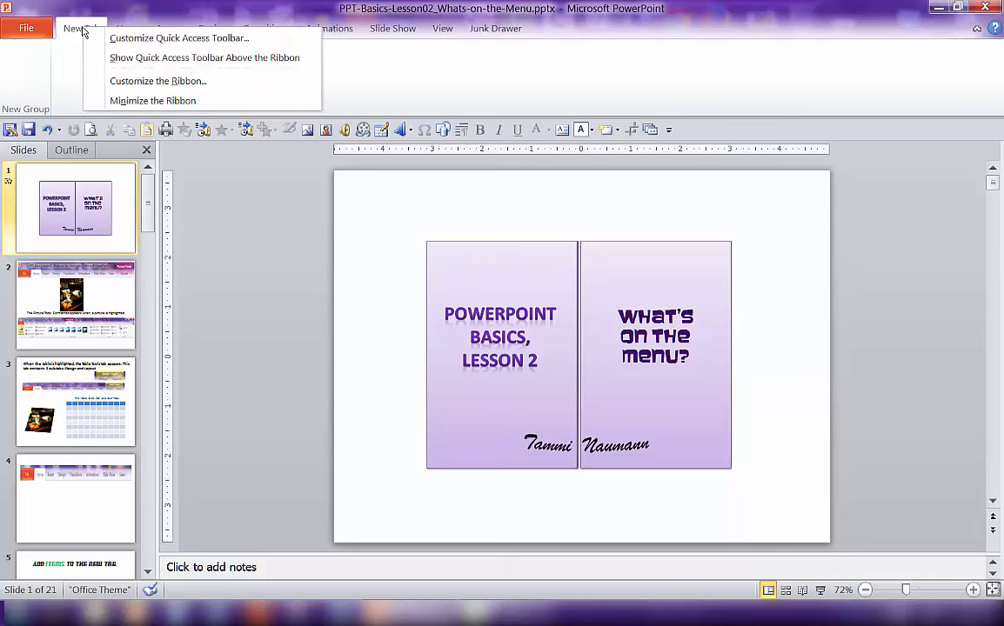
left_click(123, 78)
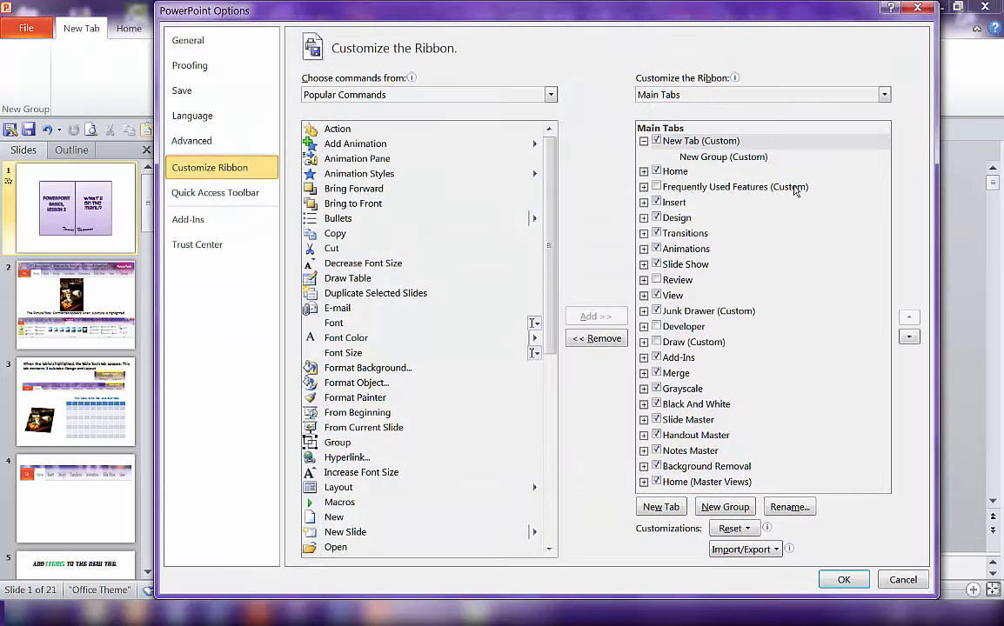
- Add five more new groups to the New Tab
left_click(696, 142)
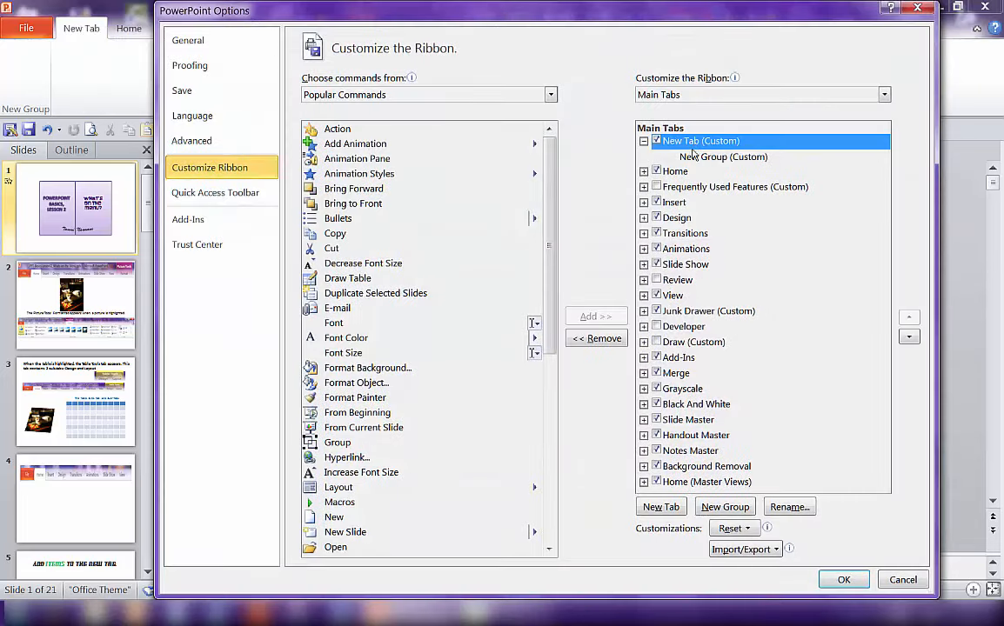
left_click(707, 506)
left_click(709, 508)
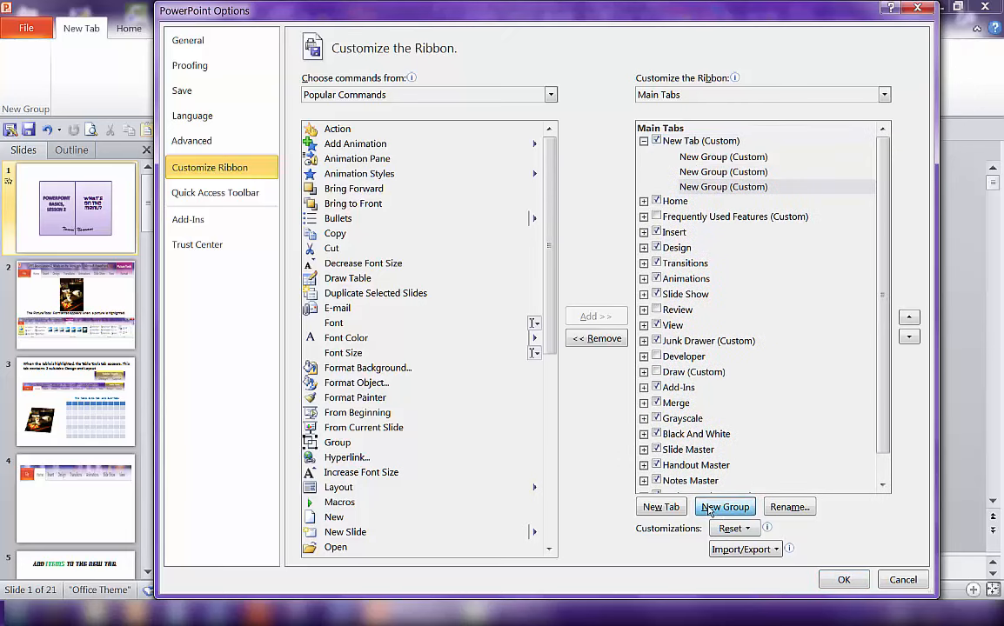
left_click(709, 508)
left_click(709, 508)
left_click(709, 508)
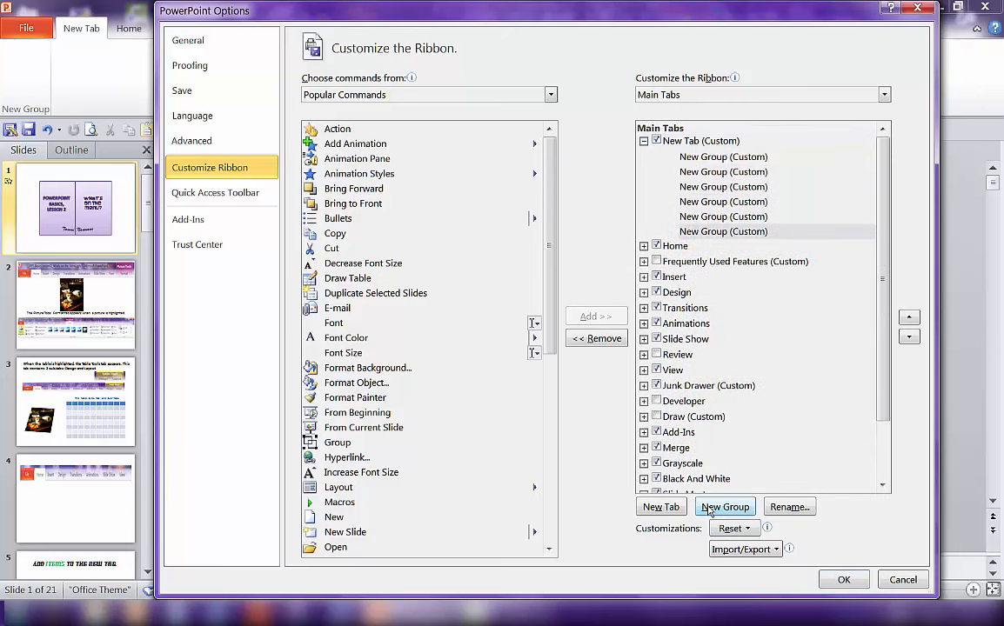
- Remove the five extra new groups from the New Tab
right_click(711, 234)
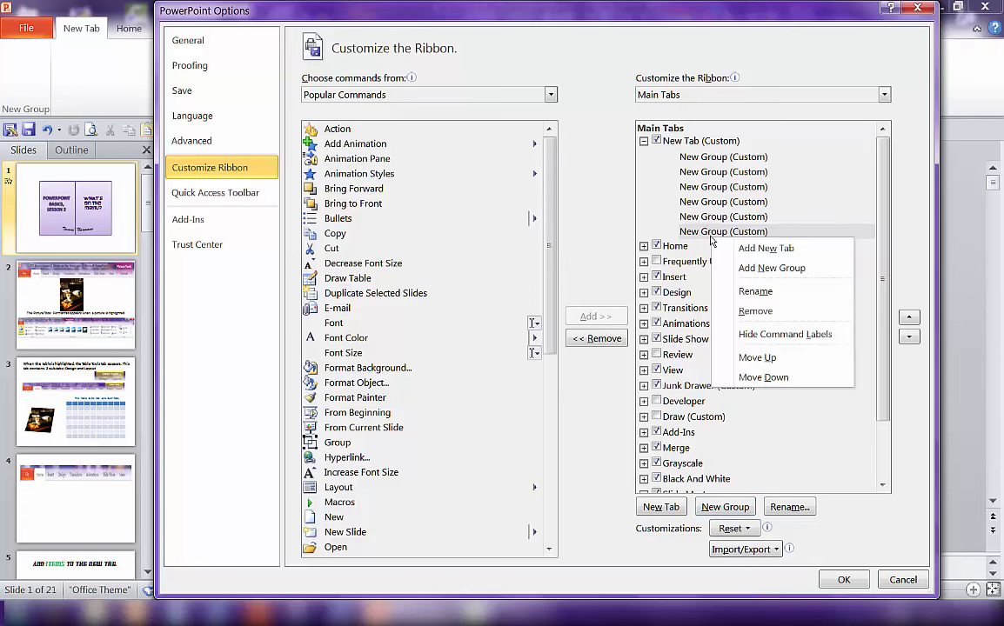
left_click(755, 311)
right_click(719, 222)
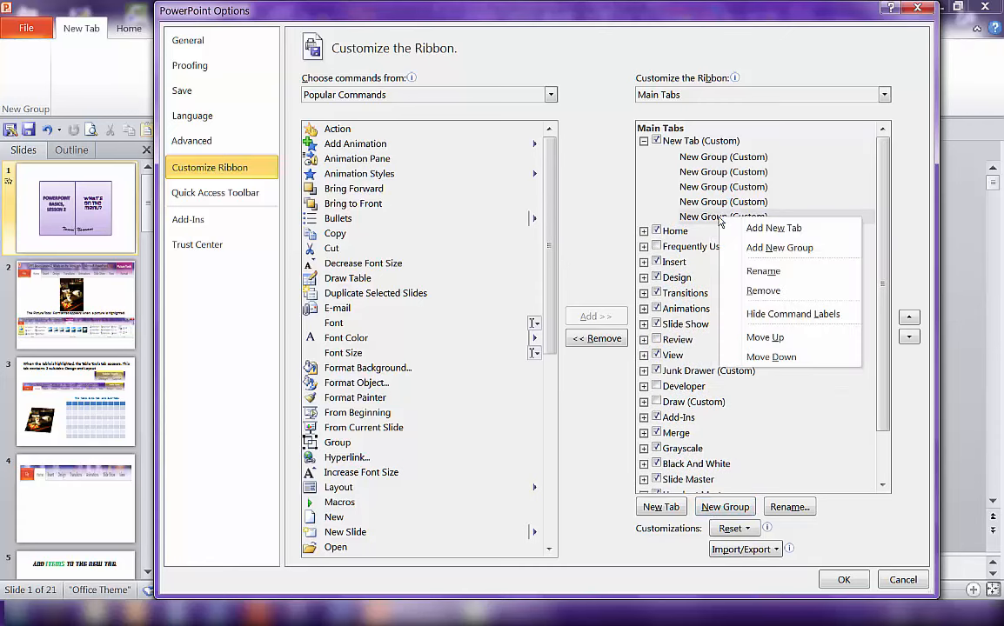
left_click(764, 289)
right_click(715, 209)
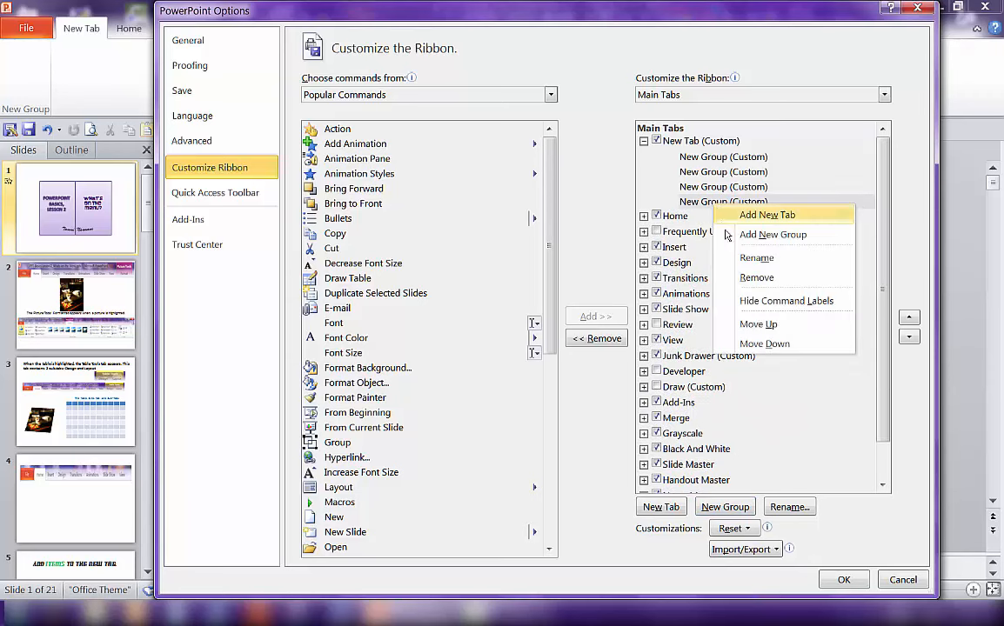
left_click(759, 276)
right_click(715, 188)
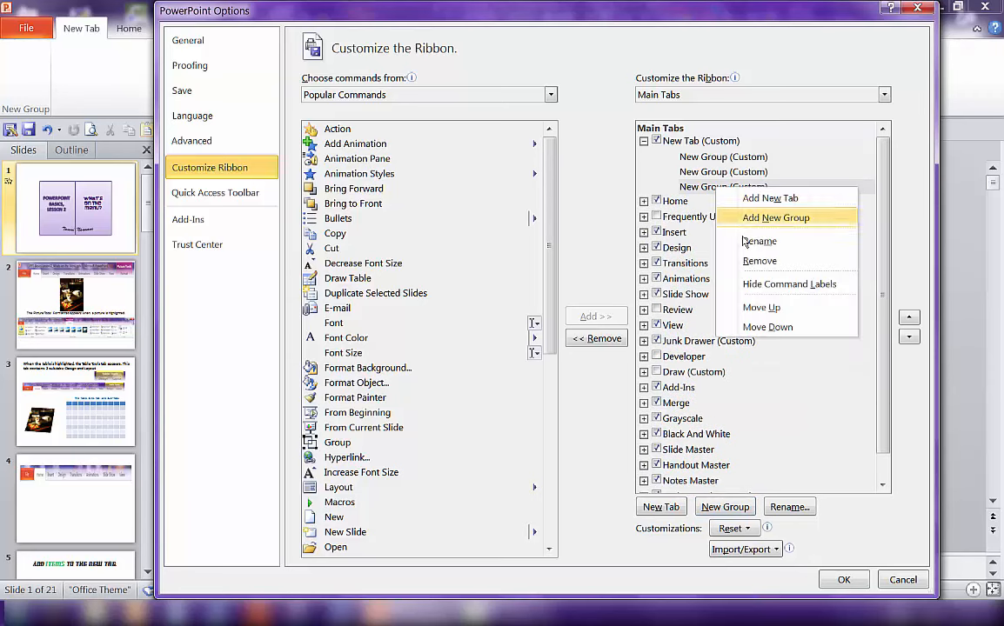
left_click(747, 261)
right_click(718, 174)
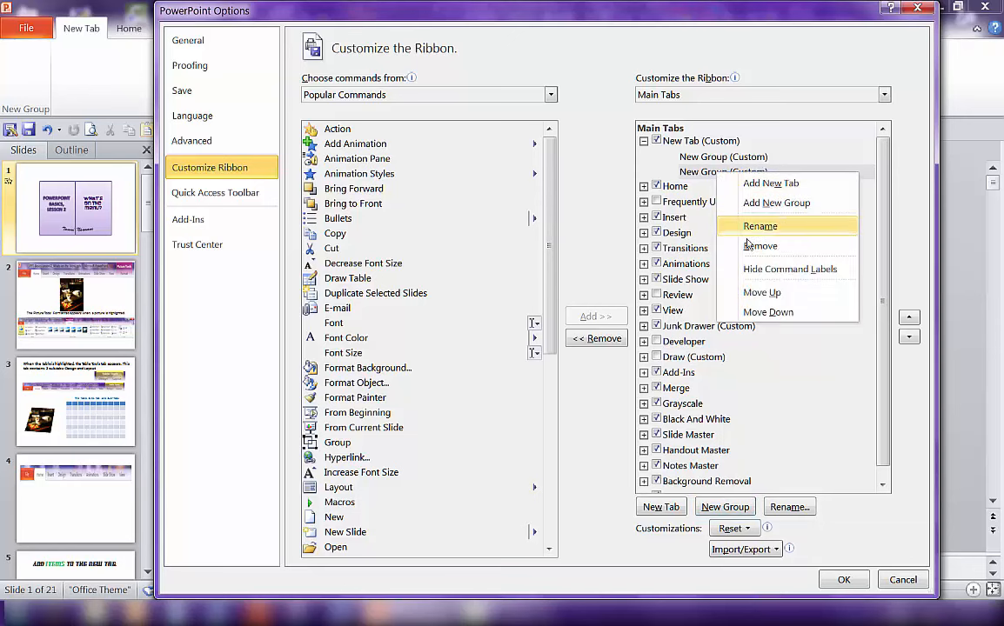
left_click(755, 243)
- Rename the New Tab custom tab as Super
left_click(702, 158)
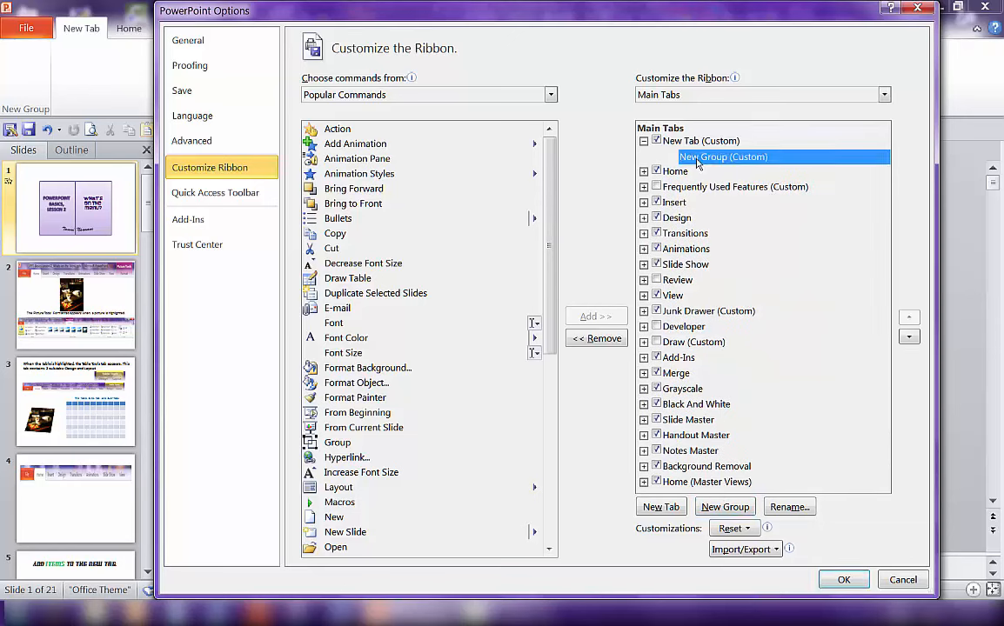
left_click(686, 144)
right_click(684, 144)
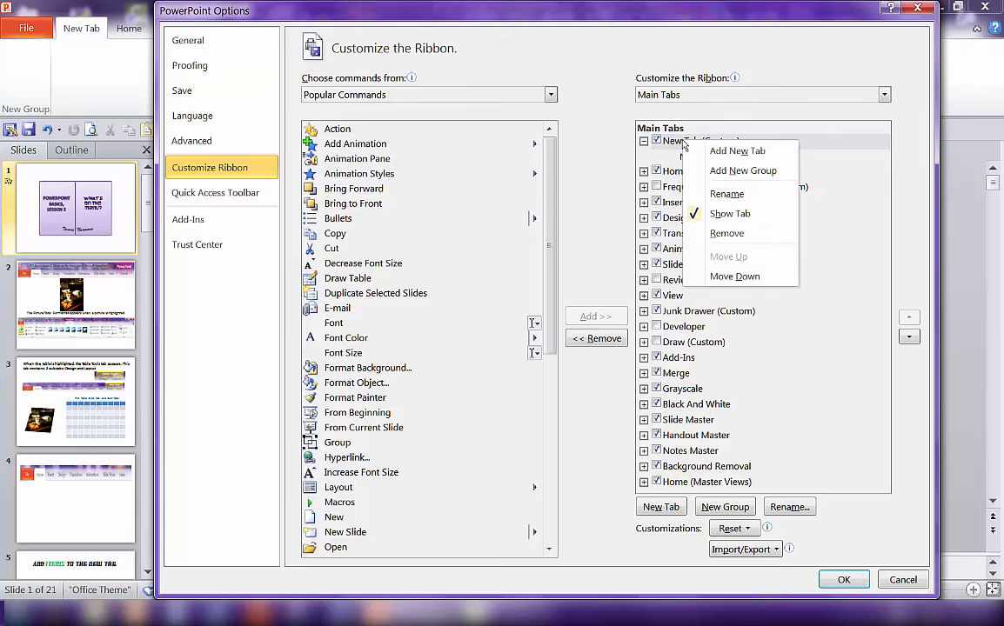
left_click(721, 194)
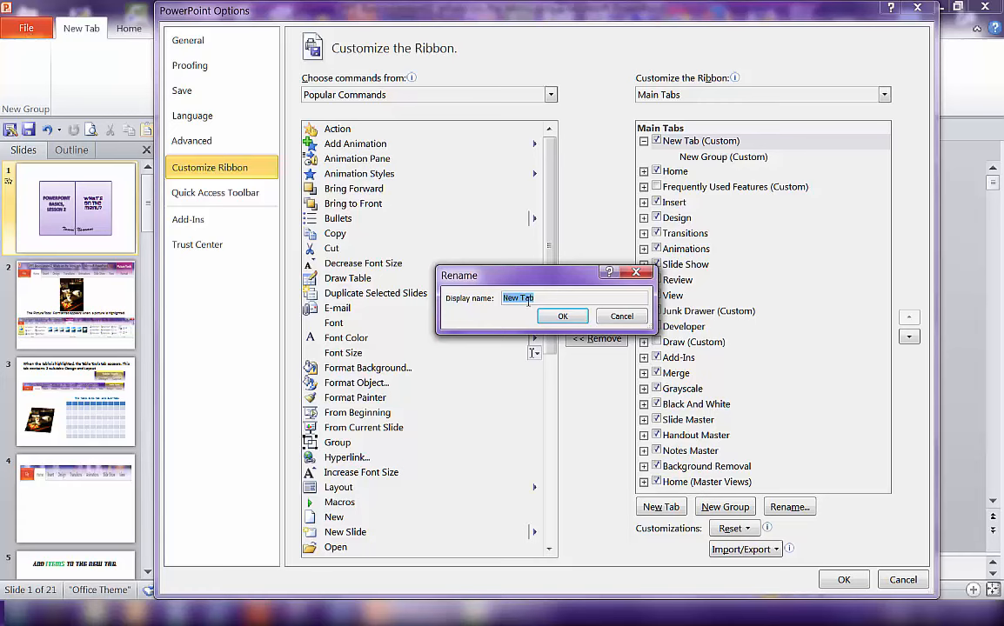
type("Super")
left_click(563, 317)
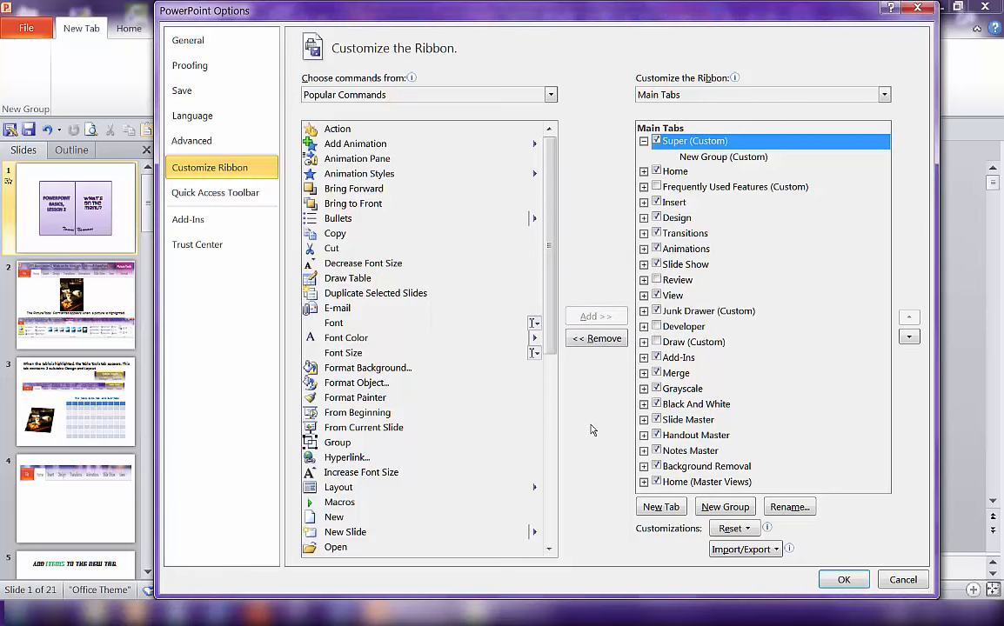
- Rename the tab's new group as 3 and assign it a symbol
left_click(691, 157)
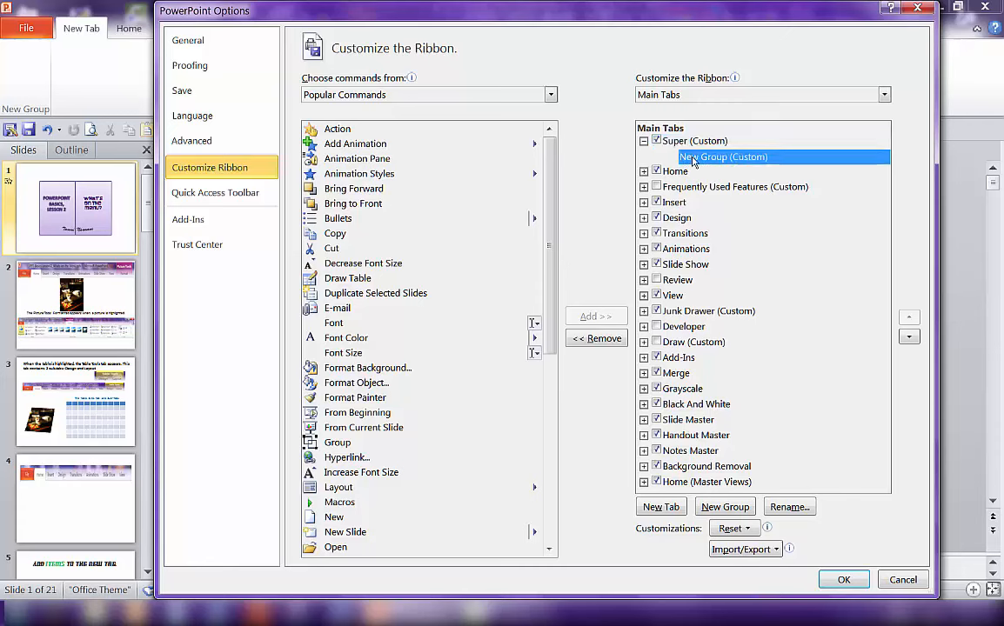
right_click(693, 160)
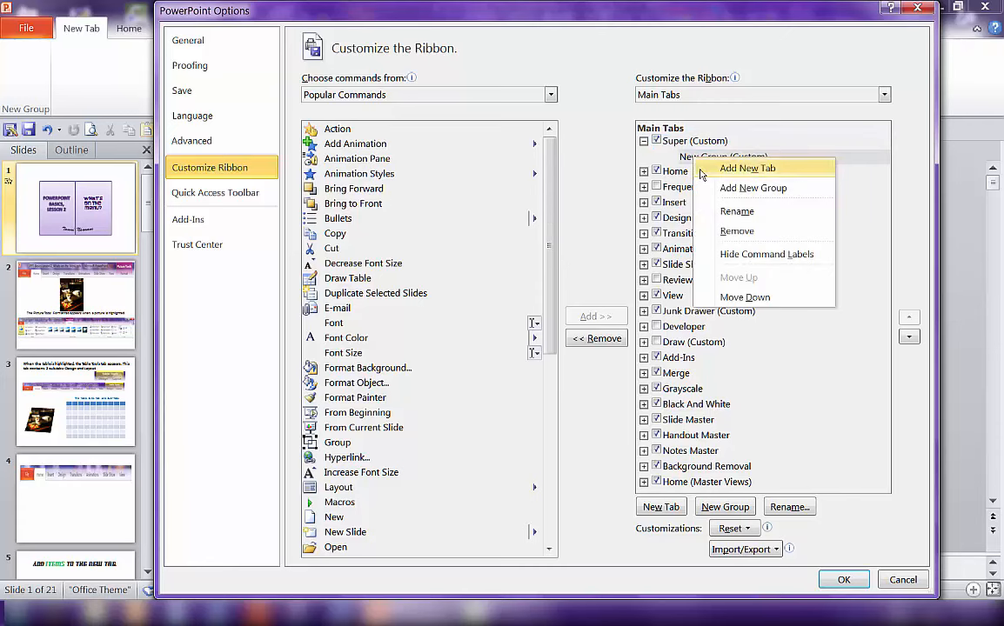
left_click(735, 211)
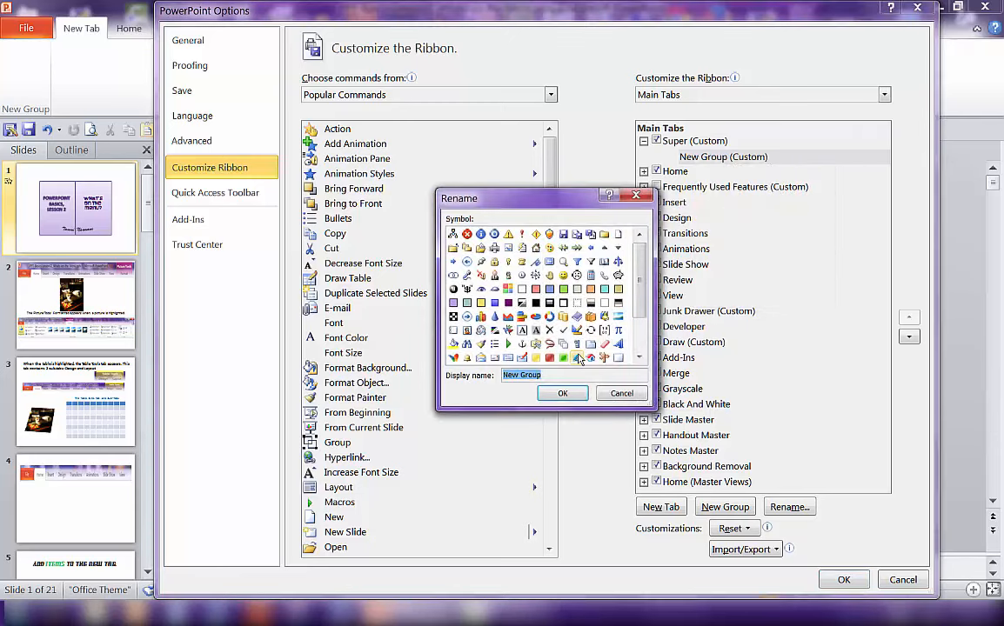
scroll(609, 287, "down", 1)
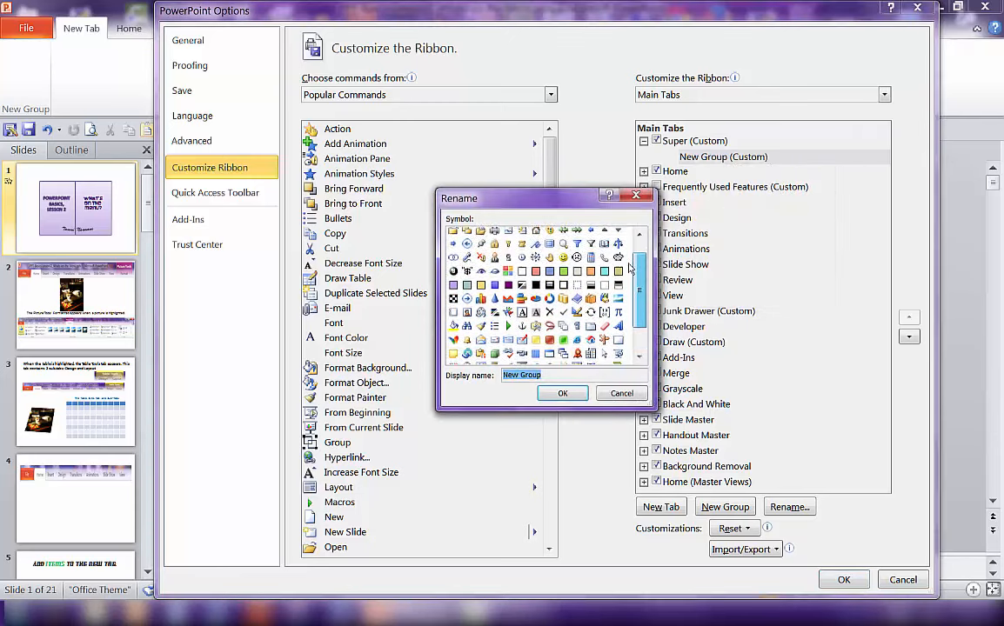
scroll(630, 269, "up", 1)
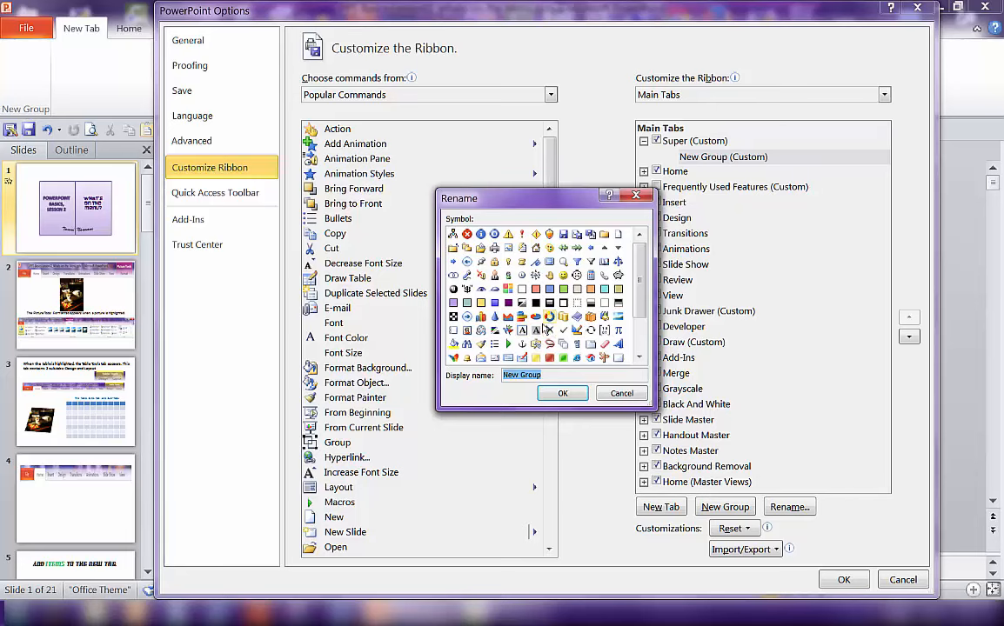
scroll(578, 287, "down", 2)
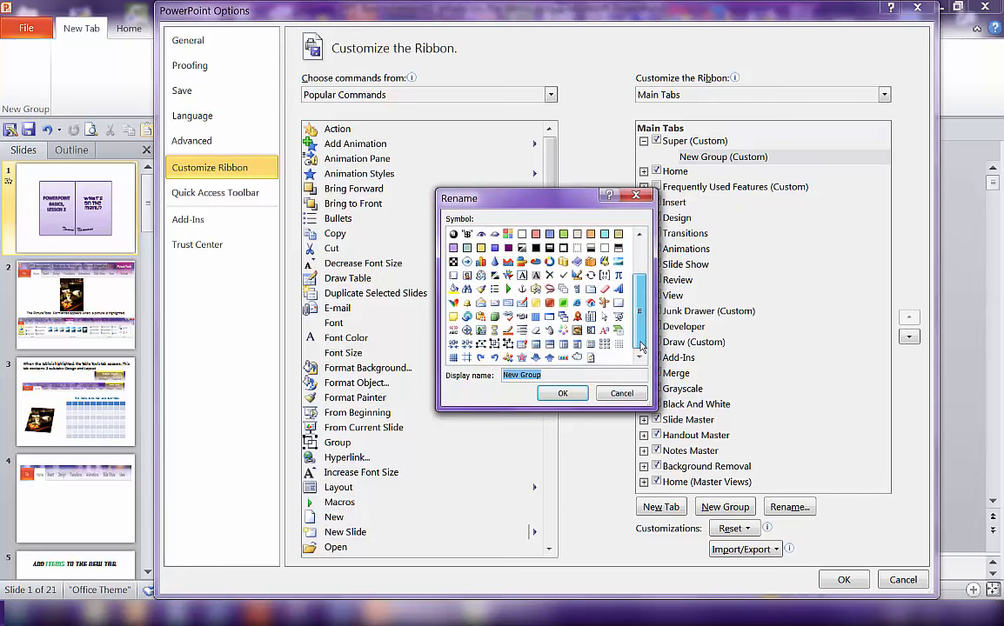
scroll(643, 272, "up", 2)
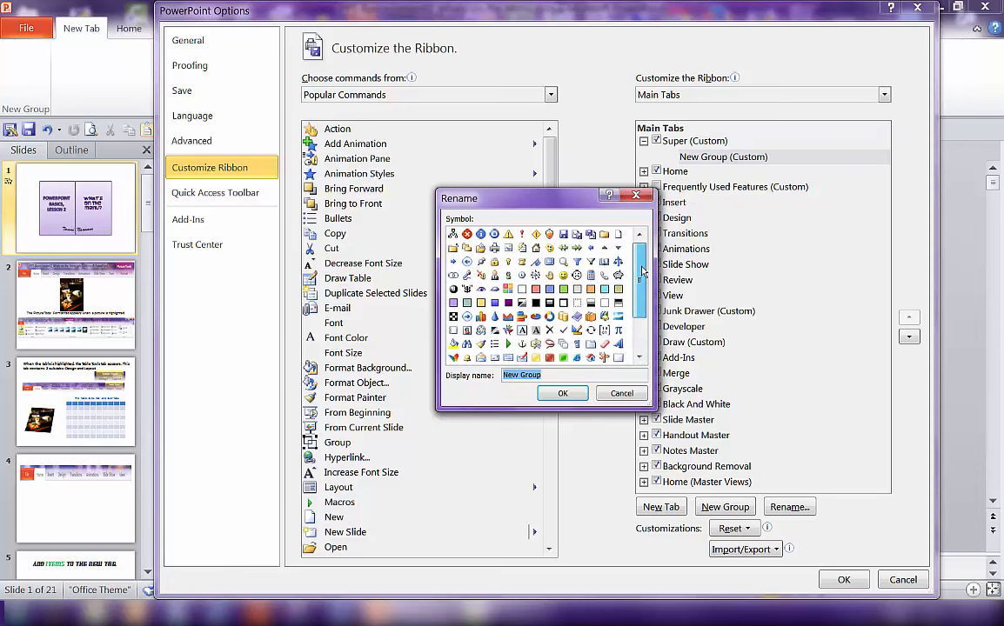
scroll(643, 272, "down", 2)
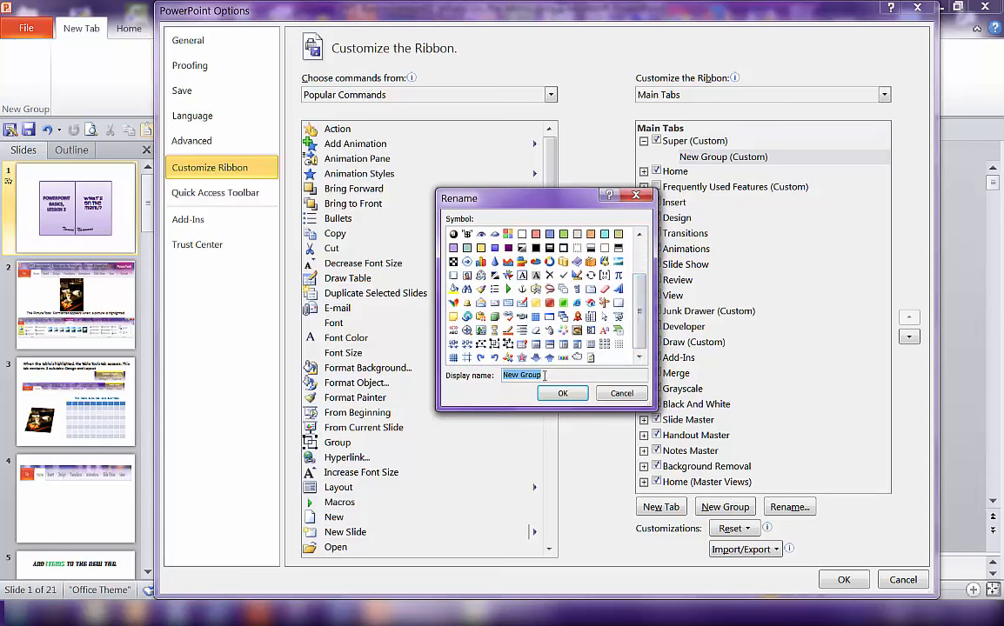
type("3")
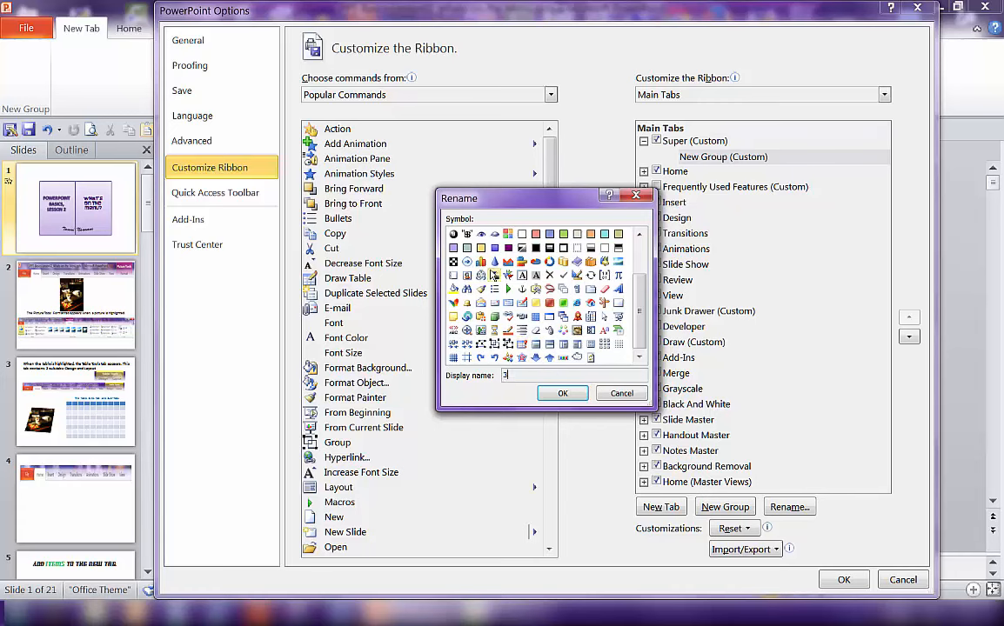
left_click(453, 248)
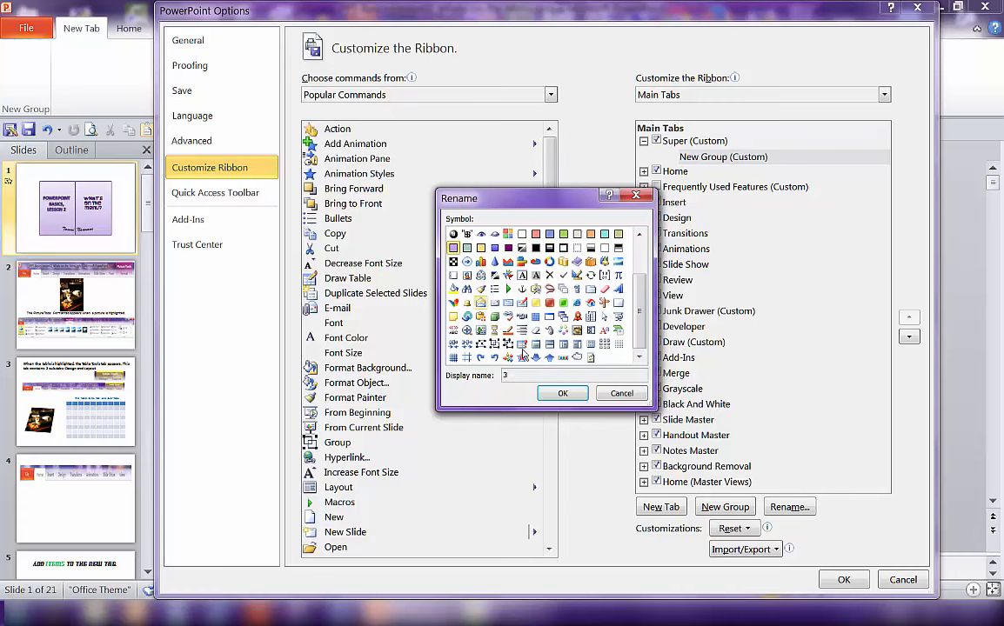
left_click(562, 394)
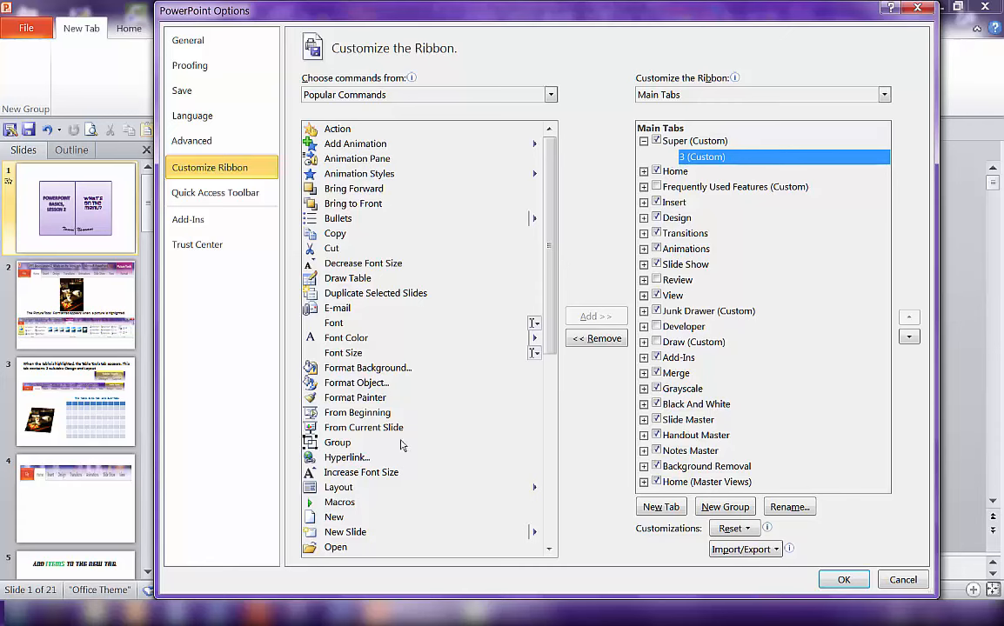
- Add the Clip Art... command from All Commands to group 3
left_click(550, 95)
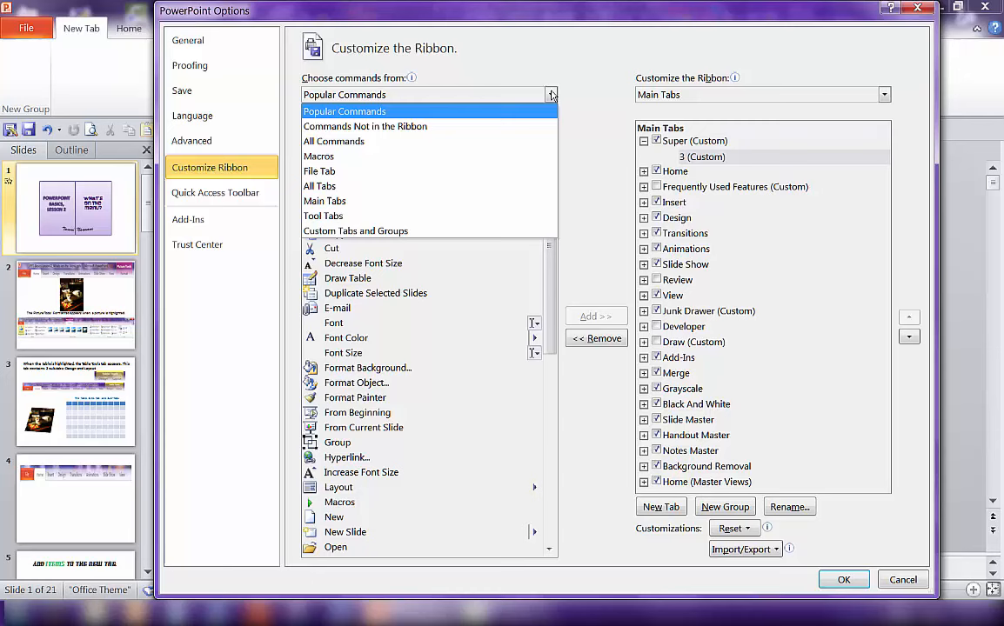
left_click(339, 148)
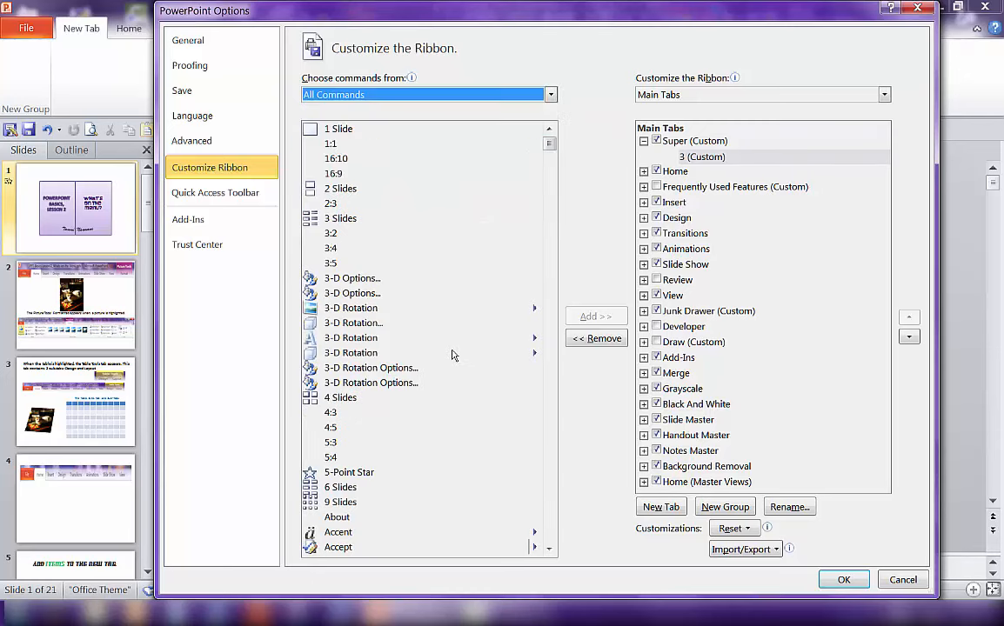
scroll(451, 354, "down", 8)
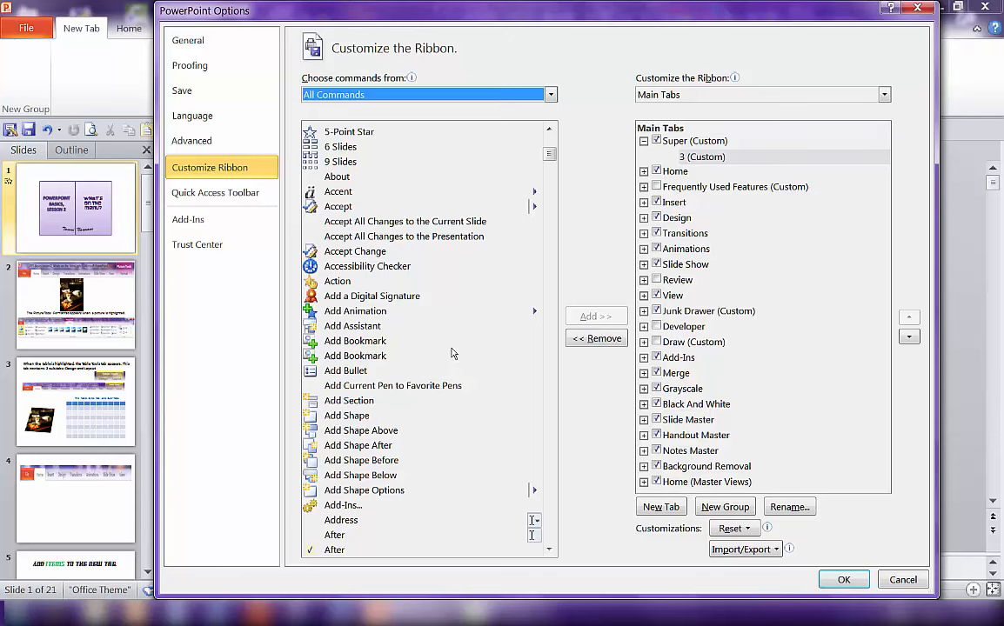
scroll(452, 354, "up", 6)
scroll(451, 354, "down", 3)
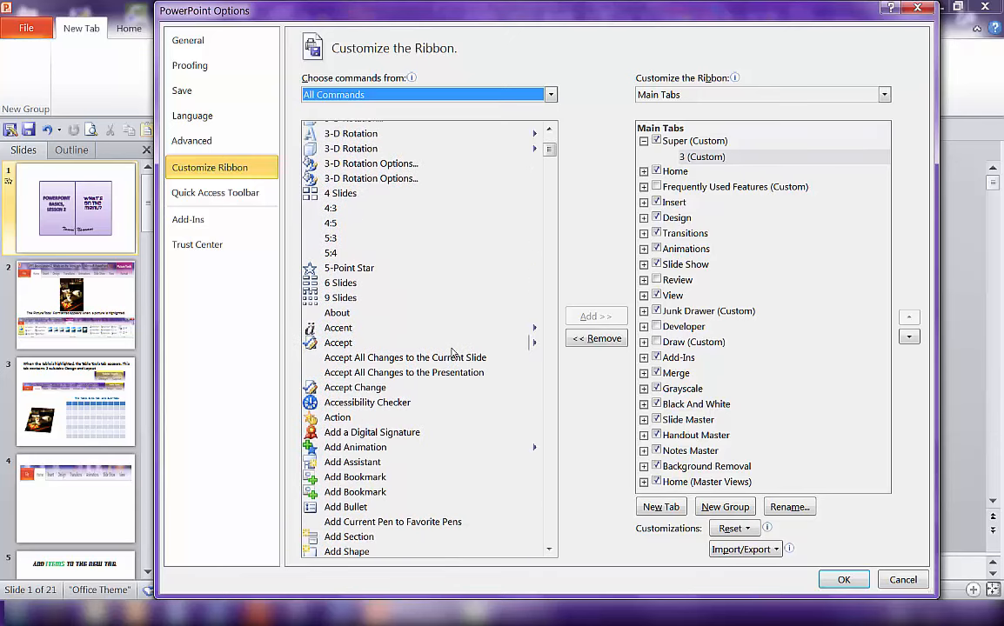
scroll(451, 351, "down", 17)
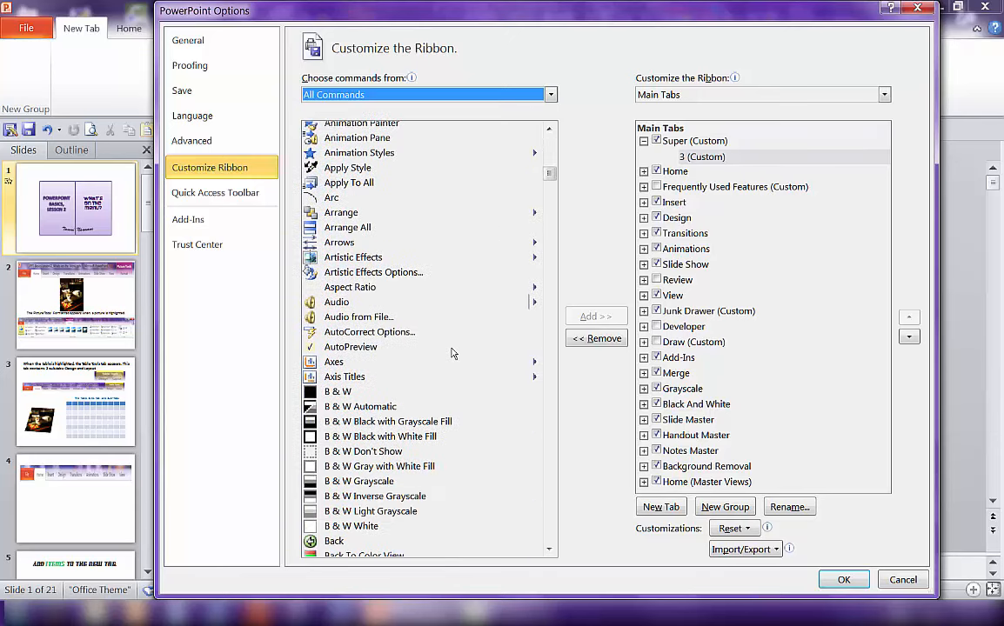
scroll(453, 352, "down", 13)
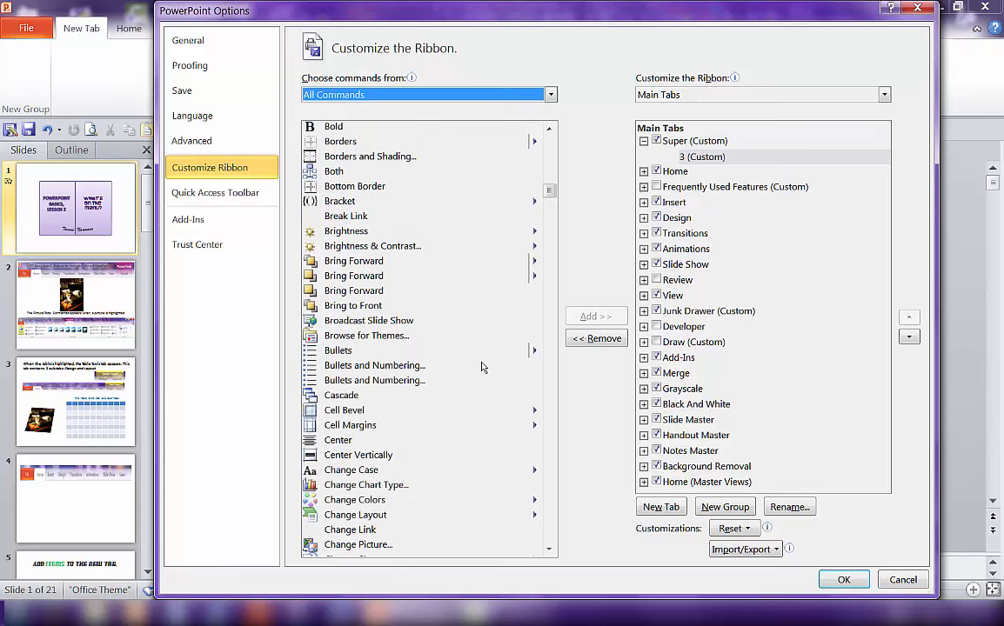
scroll(484, 369, "down", 13)
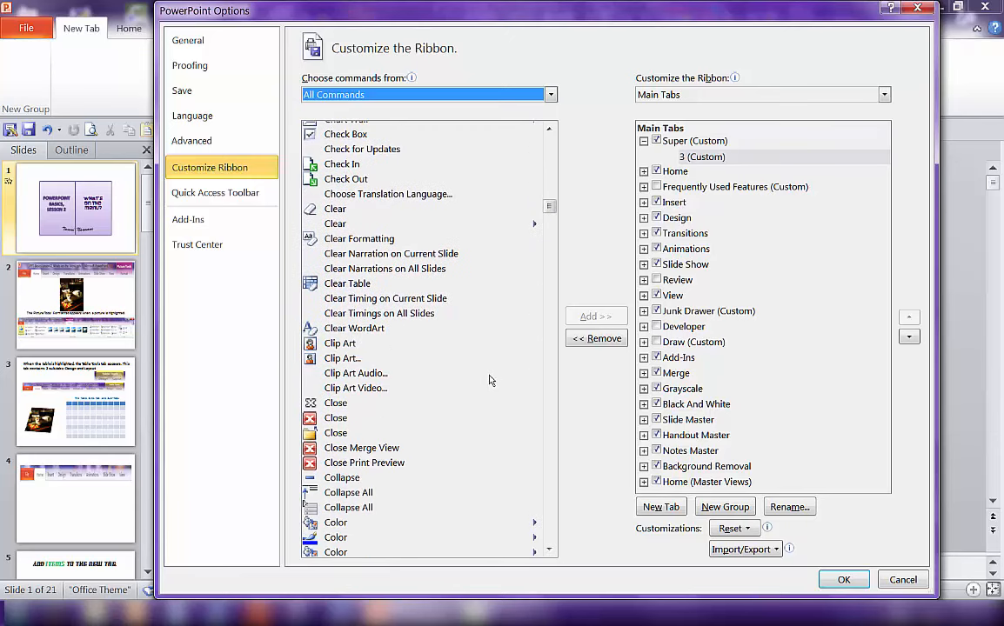
left_click(337, 360)
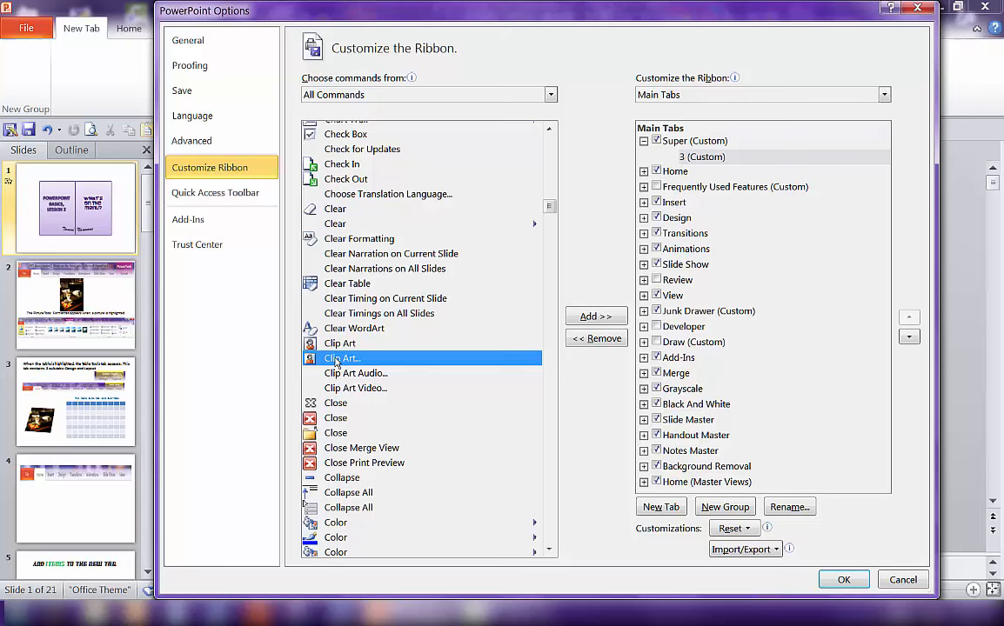
left_click(580, 318)
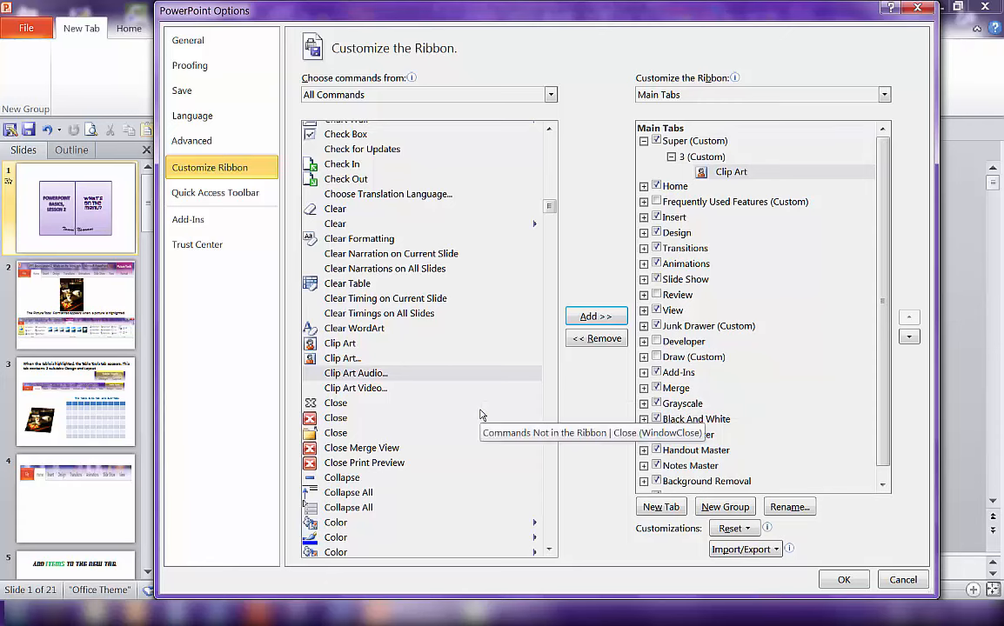
- Add the Picture command from All Commands to group 3 below Clip Art and apply the ribbon customization
left_click(715, 171)
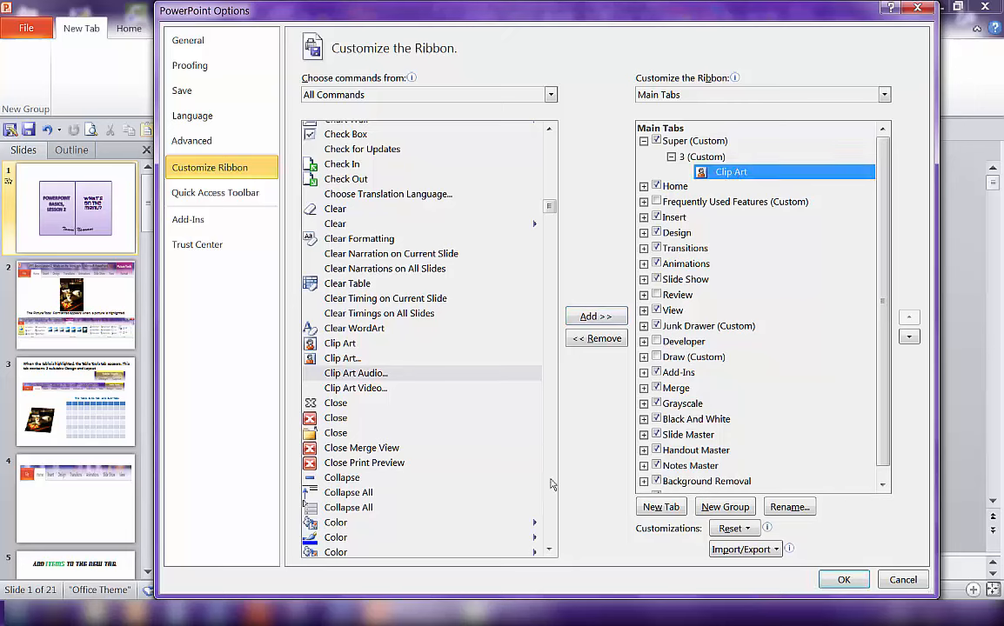
left_click(454, 372)
scroll(455, 373, "down", 13)
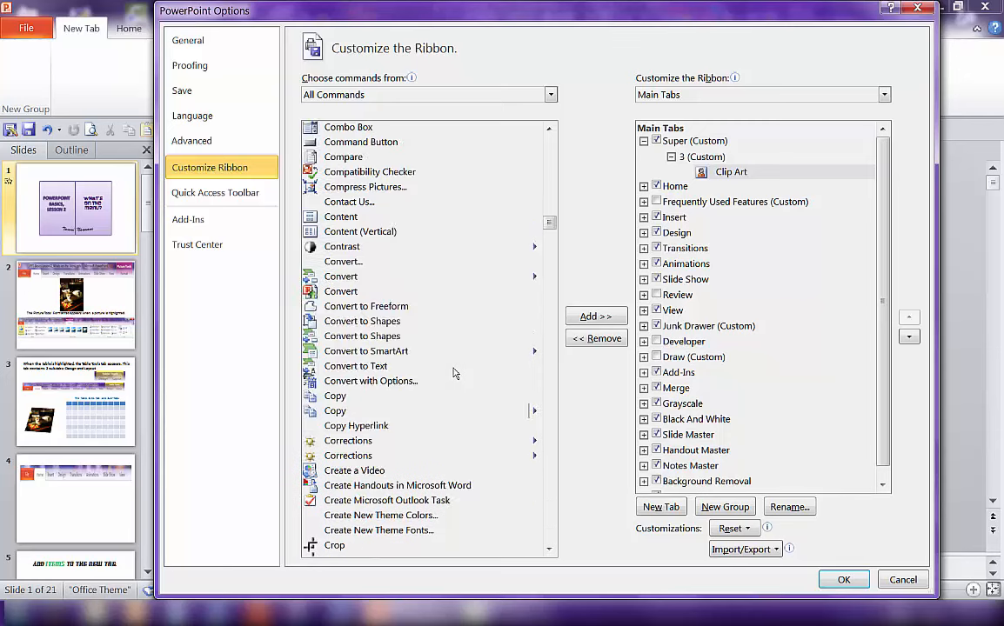
scroll(454, 373, "down", 20)
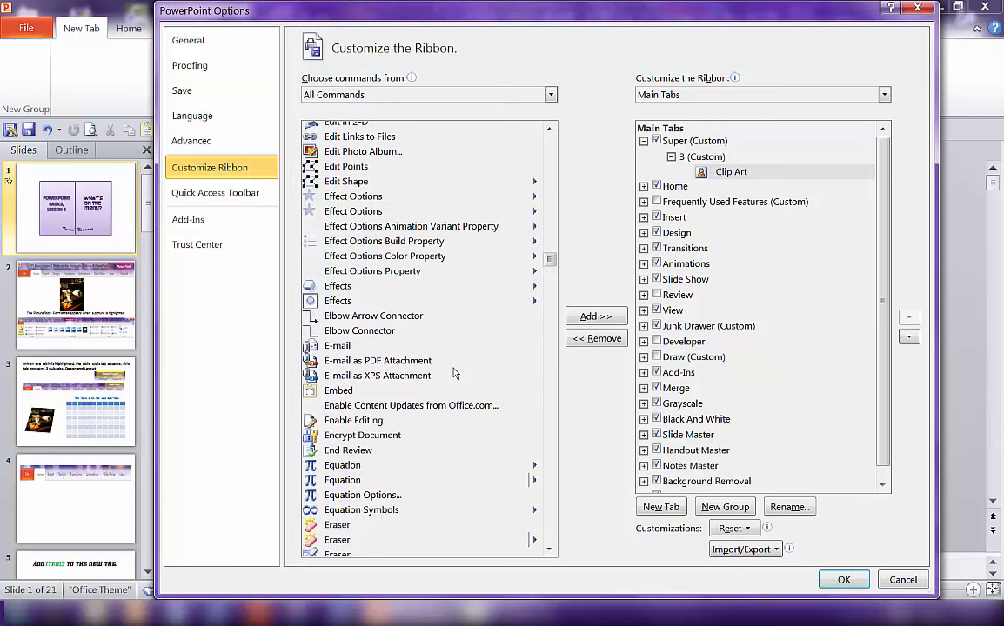
scroll(454, 372, "down", 20)
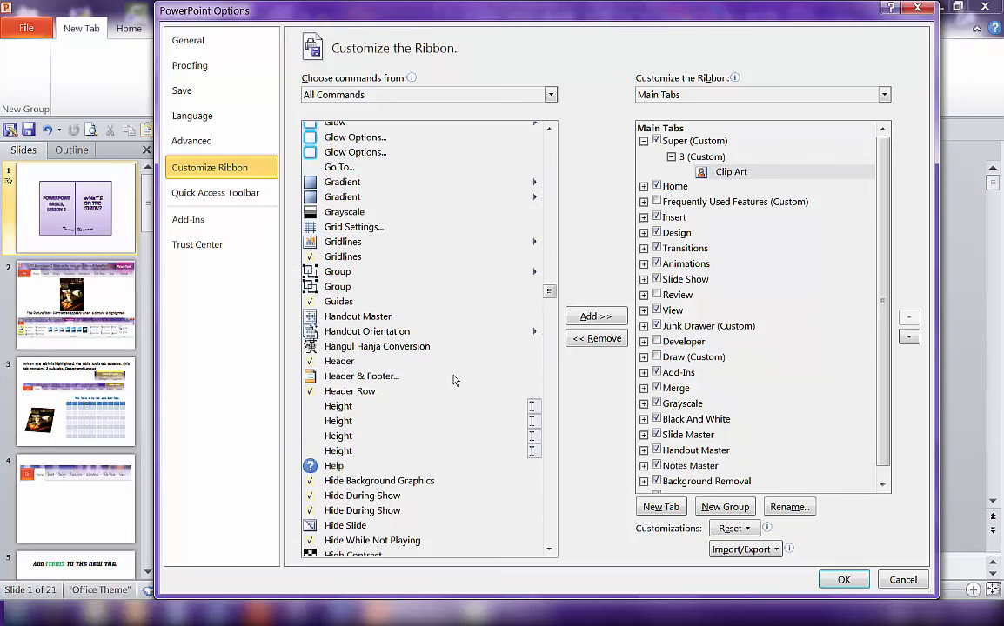
scroll(454, 380, "down", 11)
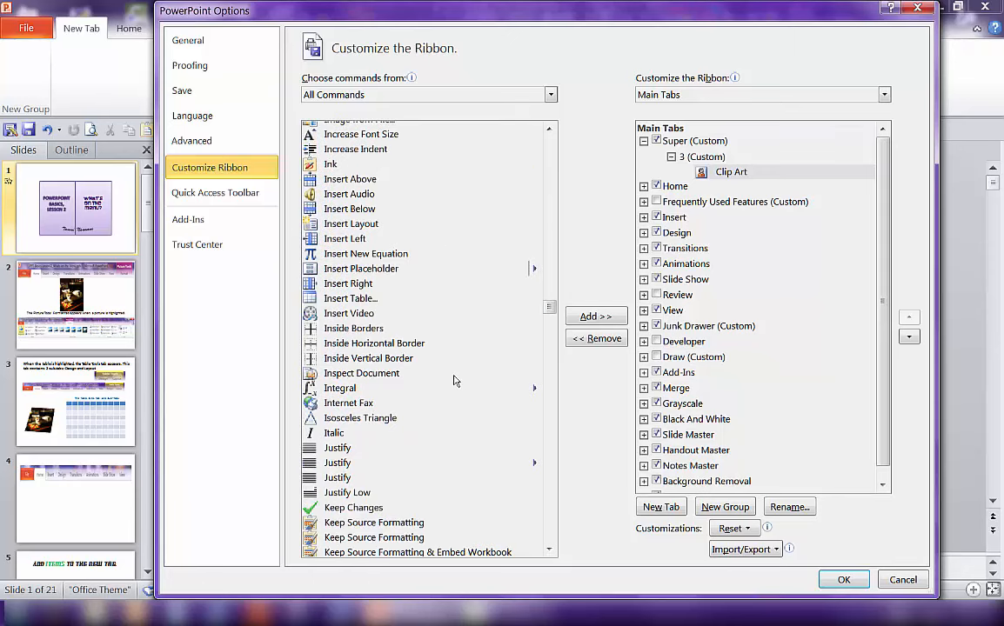
scroll(459, 387, "down", 6)
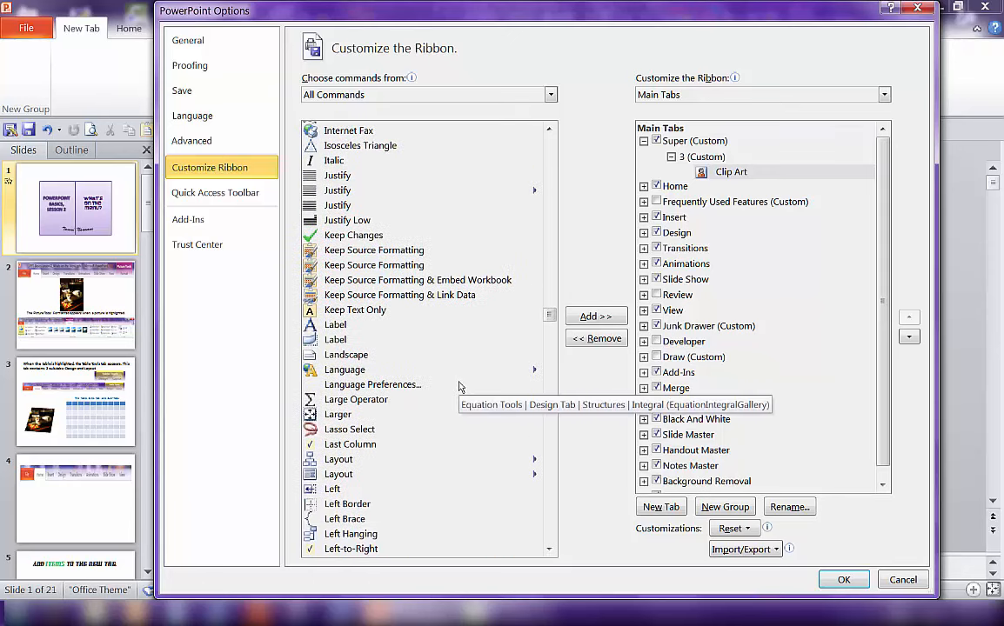
scroll(459, 387, "up", 5)
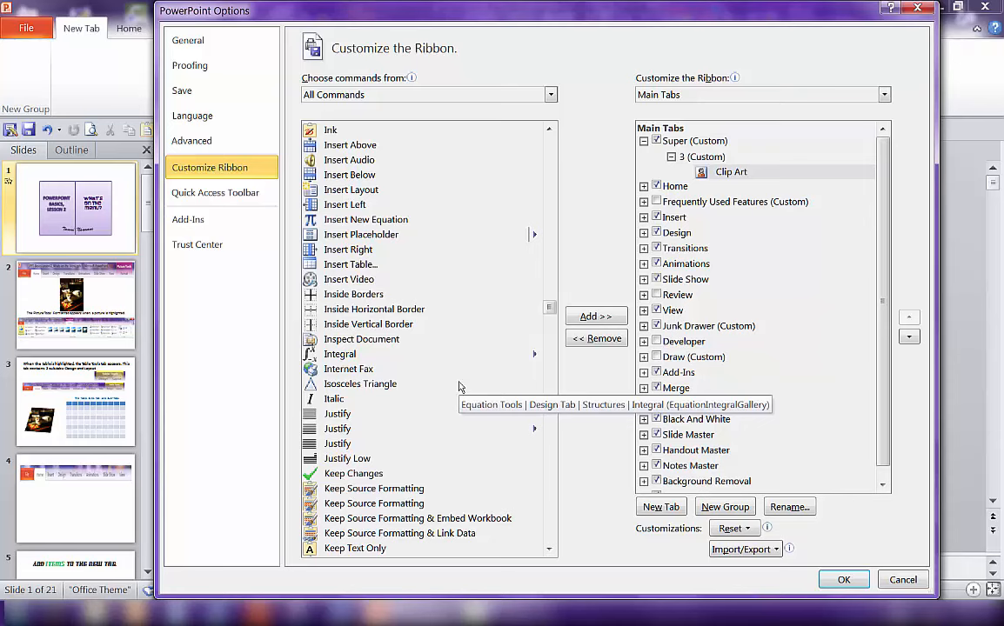
left_click_drag(549, 309, 541, 405)
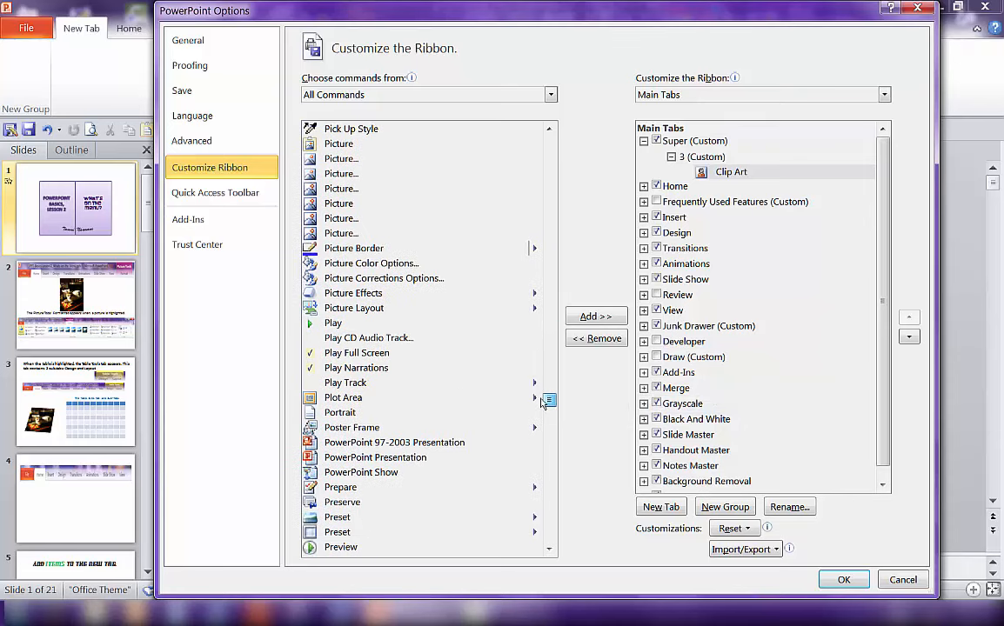
scroll(412, 418, "up", 2)
scroll(412, 421, "up", 2)
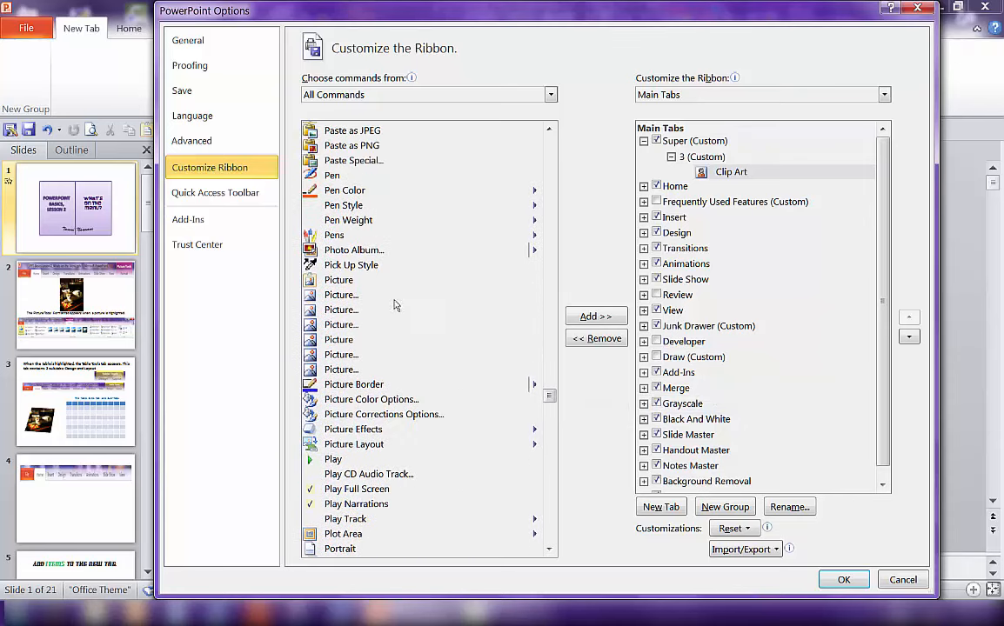
left_click(340, 280)
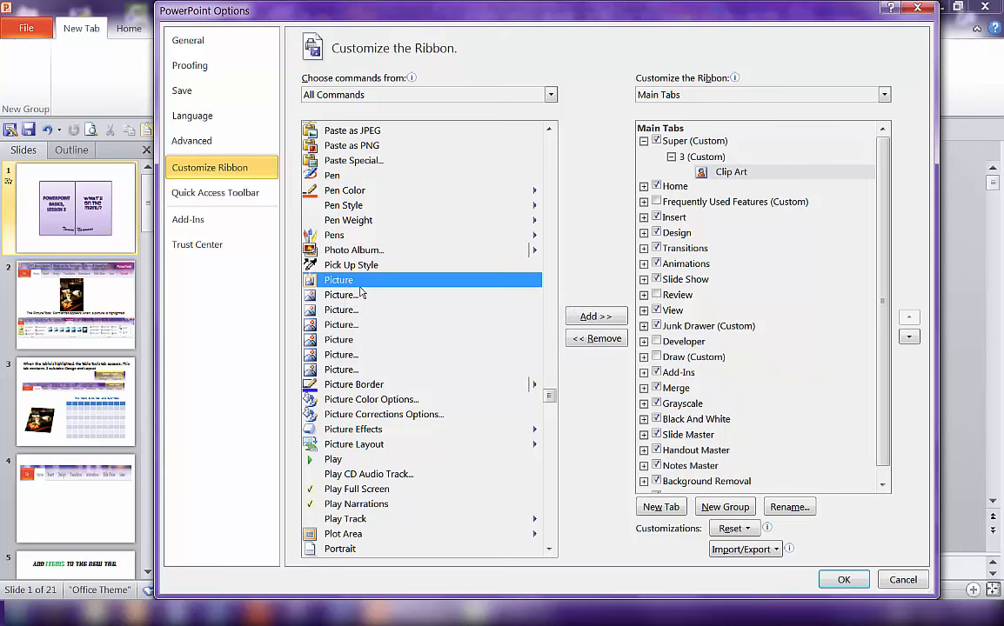
left_click(596, 316)
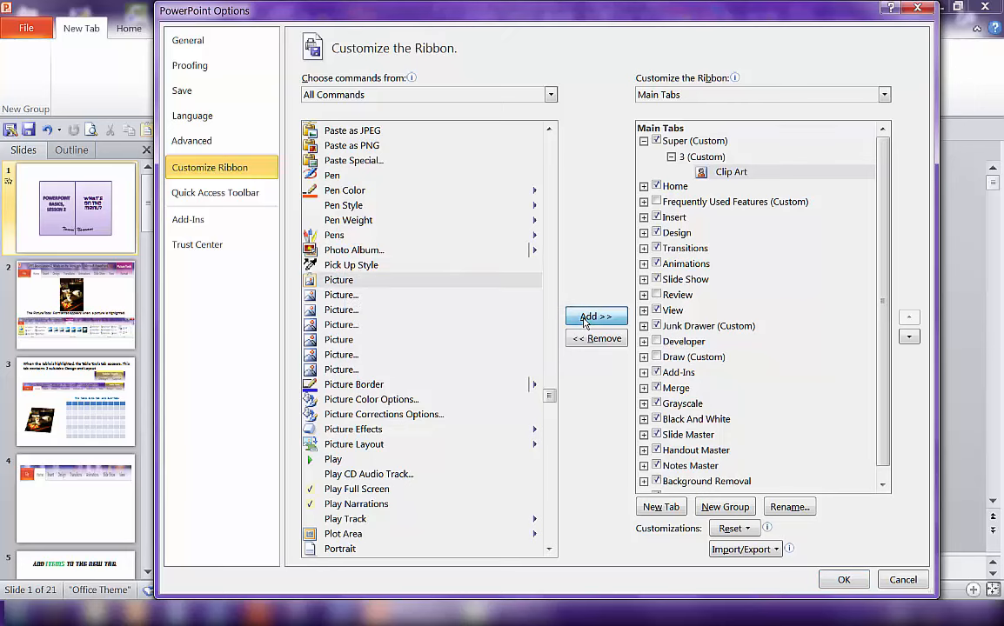
left_click(842, 580)
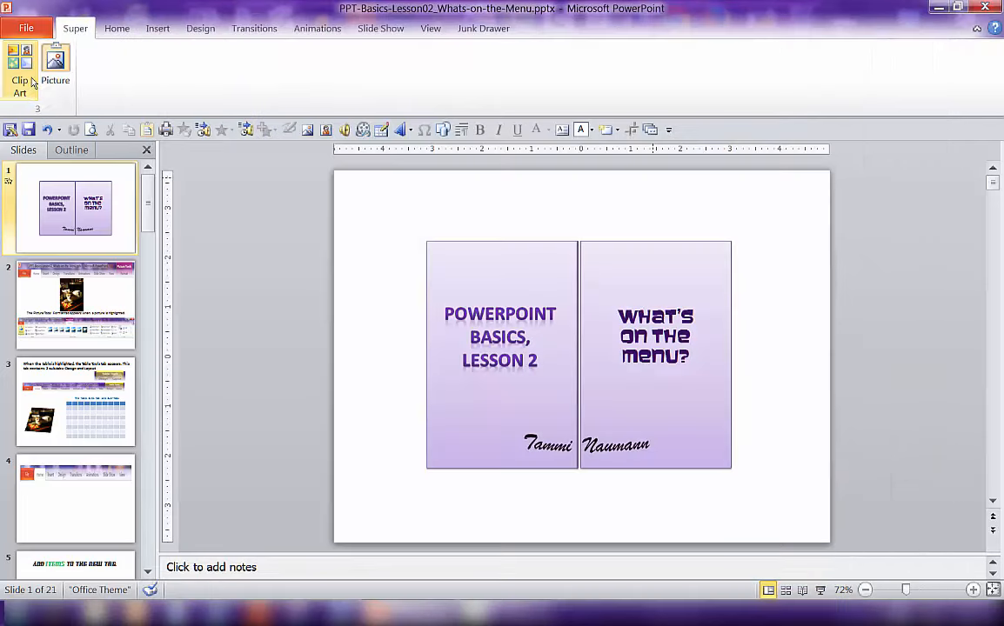
- Switch to the Home tab and back to the Super tab to check the new group's commands
left_click(106, 33)
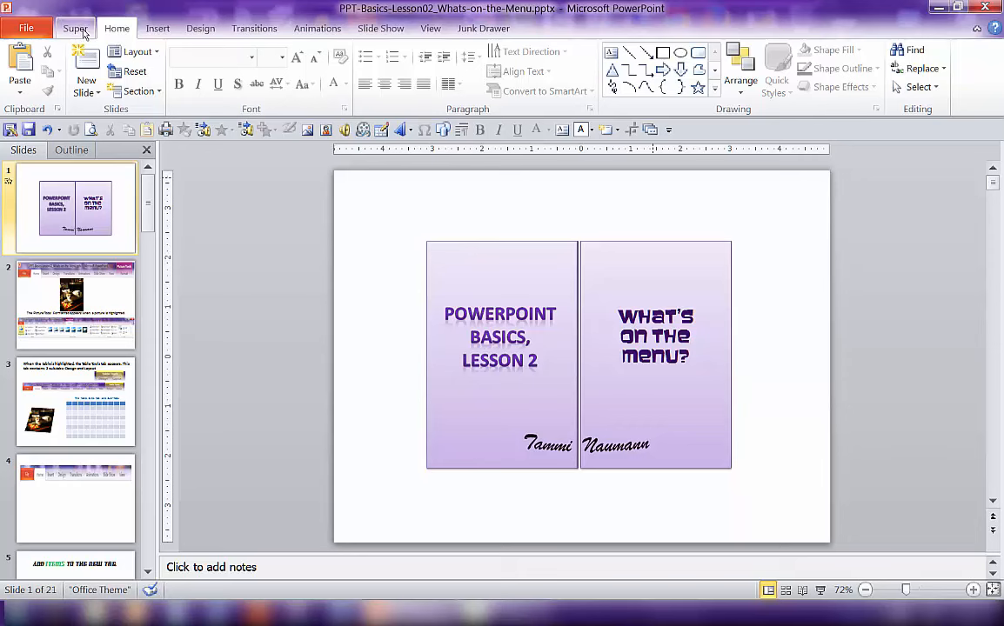
left_click(75, 27)
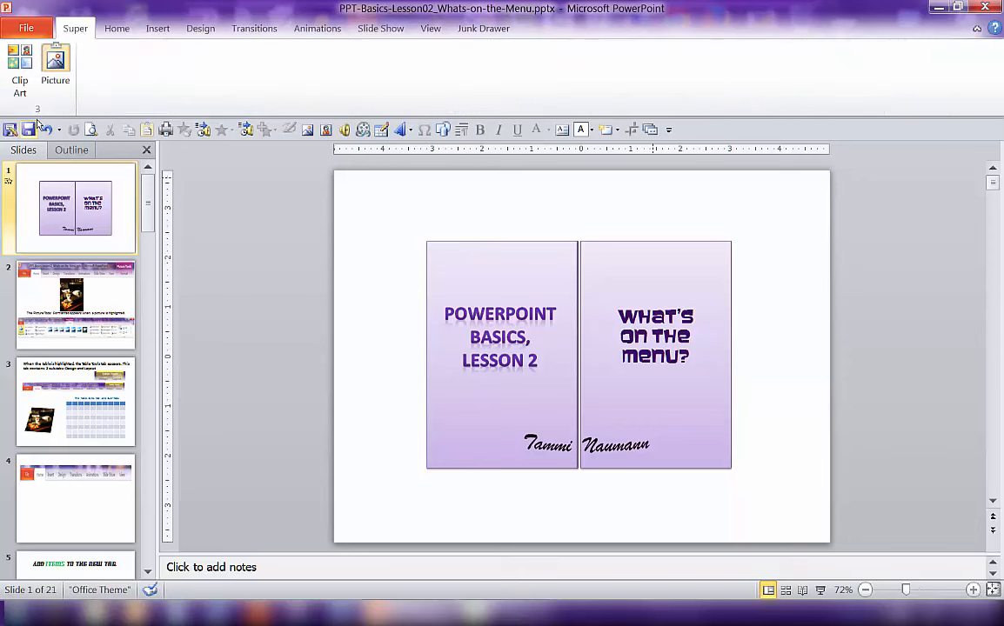